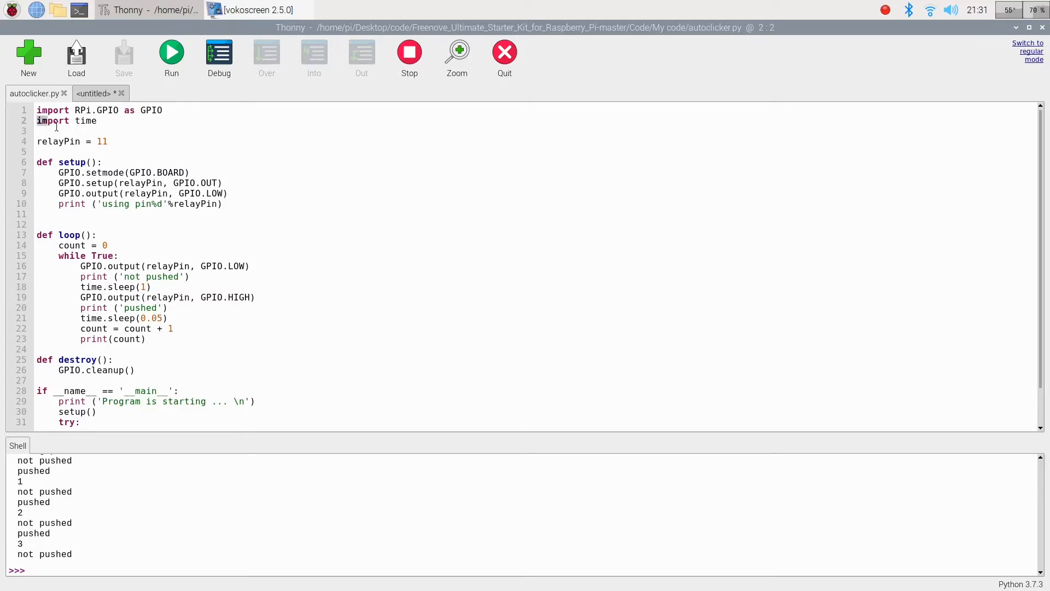
{"action": "left_click_drag", "start_coordinate": [37, 121], "coordinate": [94, 120]}
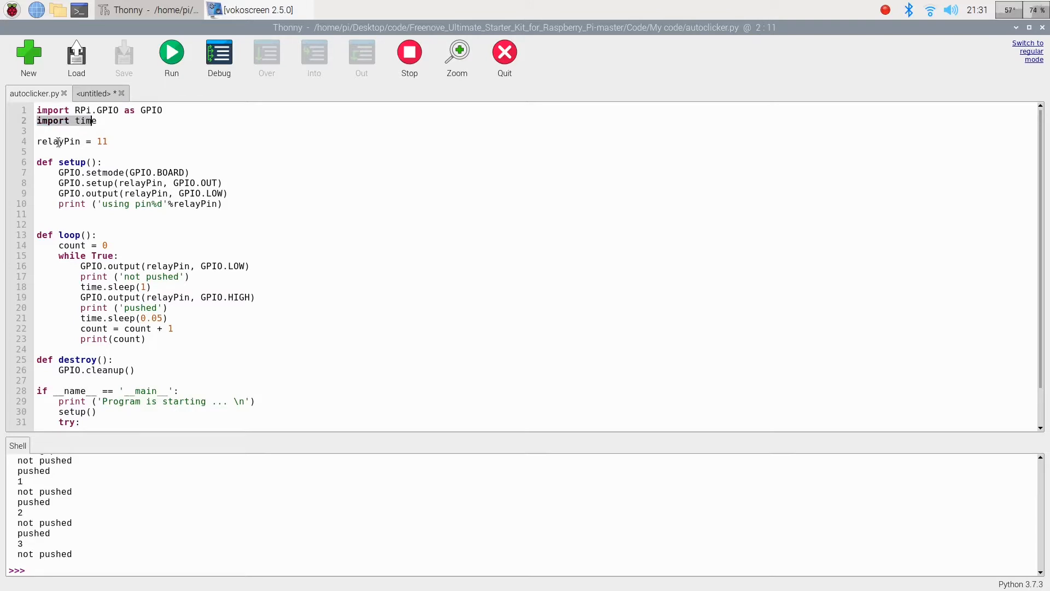
{"action": "left_click", "coordinate": [37, 141]}
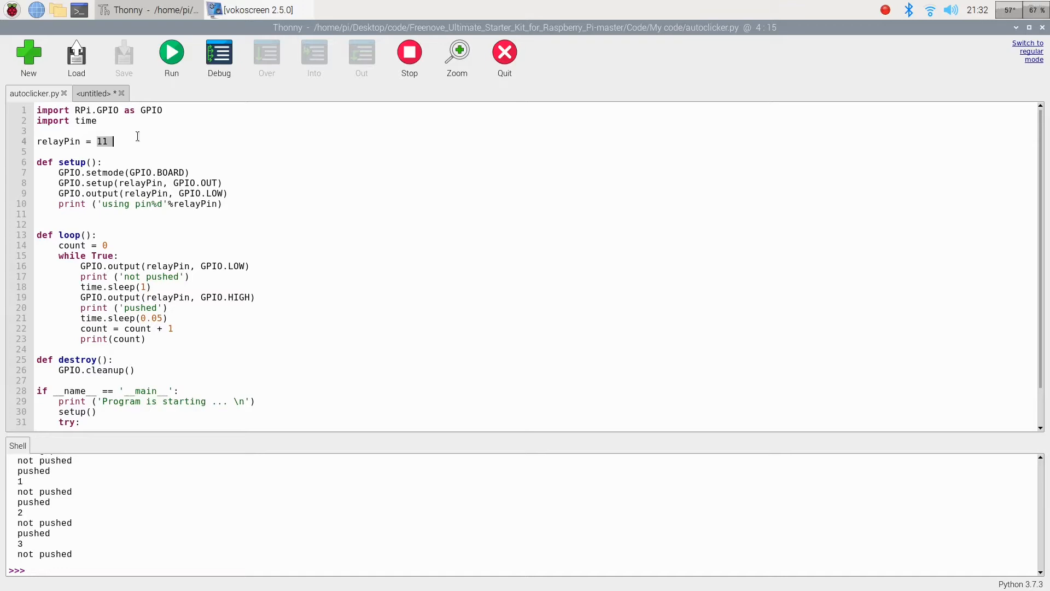
{"action": "left_click", "coordinate": [115, 130]}
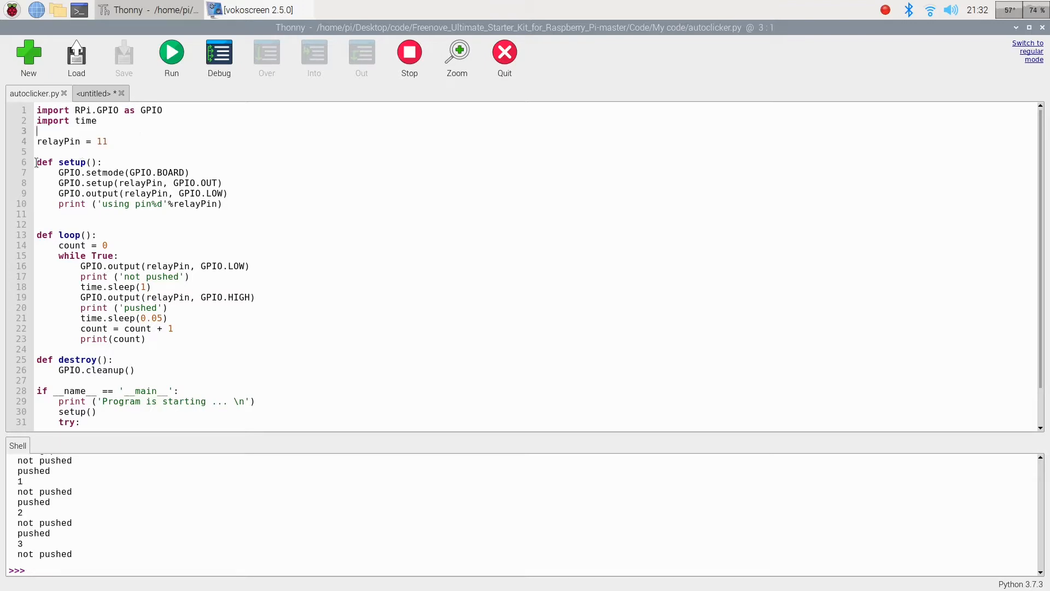
{"action": "left_click_drag", "start_coordinate": [36, 162], "coordinate": [119, 164]}
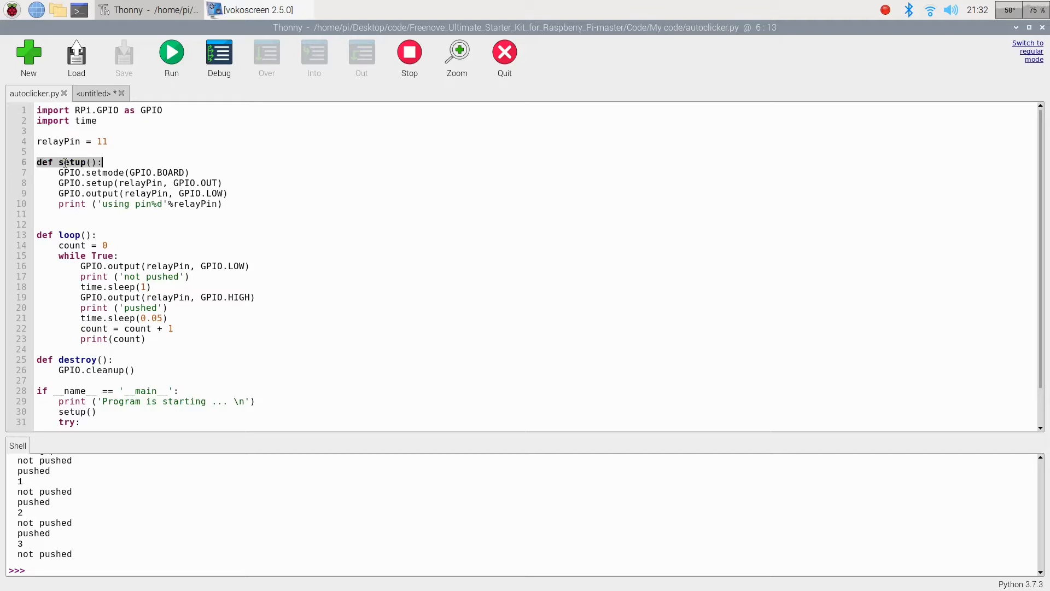
{"action": "left_click_drag", "start_coordinate": [59, 173], "coordinate": [231, 205]}
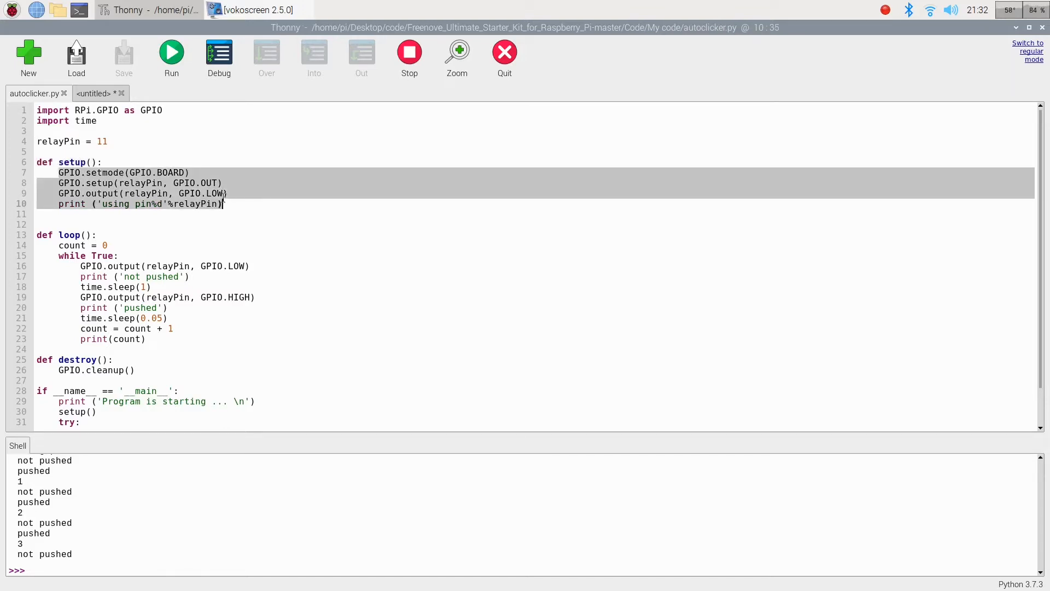
{"action": "mouse_move", "coordinate": [58, 173]}
{"action": "left_mouse_down"}
{"action": "mouse_move", "coordinate": [60, 182]}
{"action": "mouse_move", "coordinate": [190, 172]}
{"action": "left_mouse_up"}
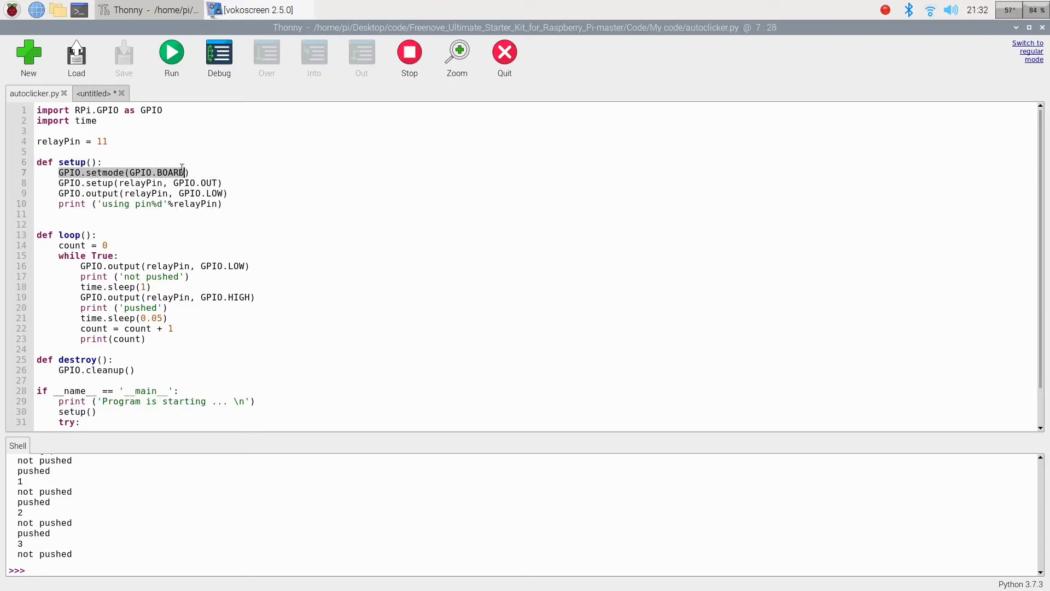
{"action": "left_click", "coordinate": [187, 173]}
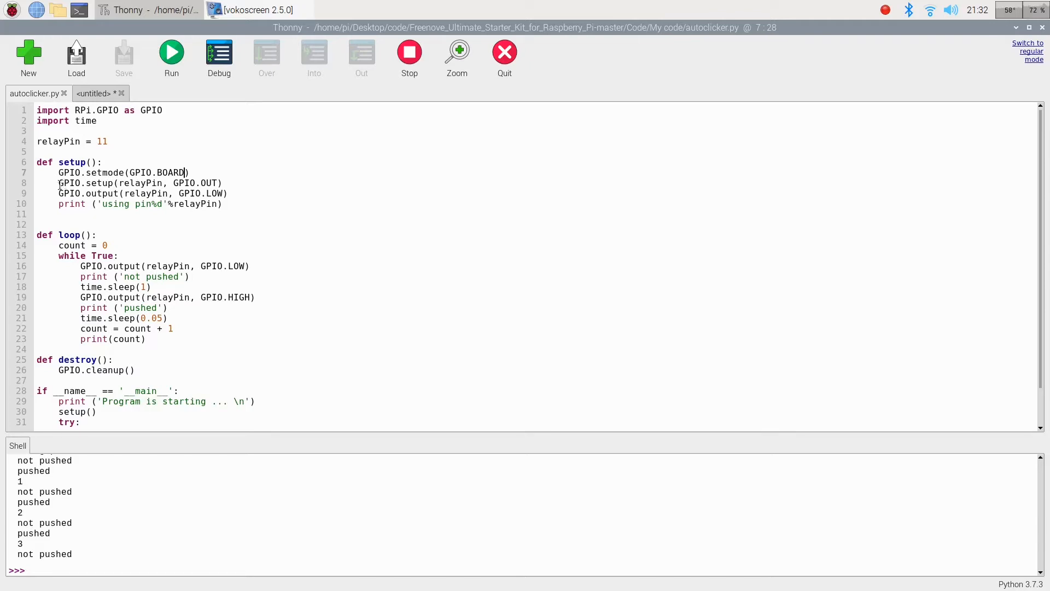
{"action": "left_click_drag", "start_coordinate": [59, 183], "coordinate": [224, 183]}
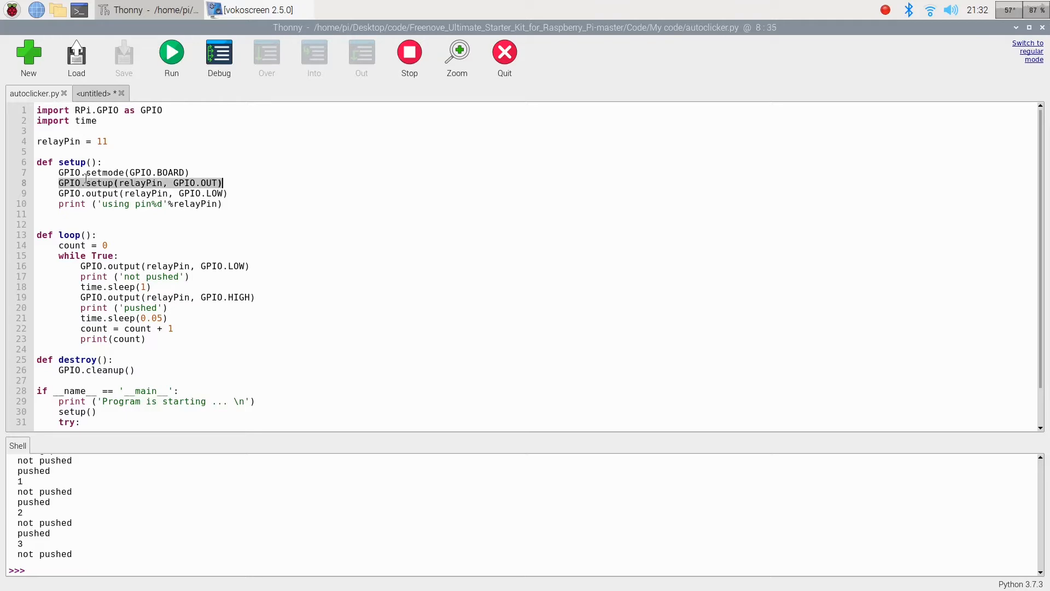
{"action": "mouse_move", "coordinate": [121, 183]}
{"action": "left_mouse_down"}
{"action": "mouse_move", "coordinate": [218, 183]}
{"action": "mouse_move", "coordinate": [201, 183]}
{"action": "left_mouse_up"}
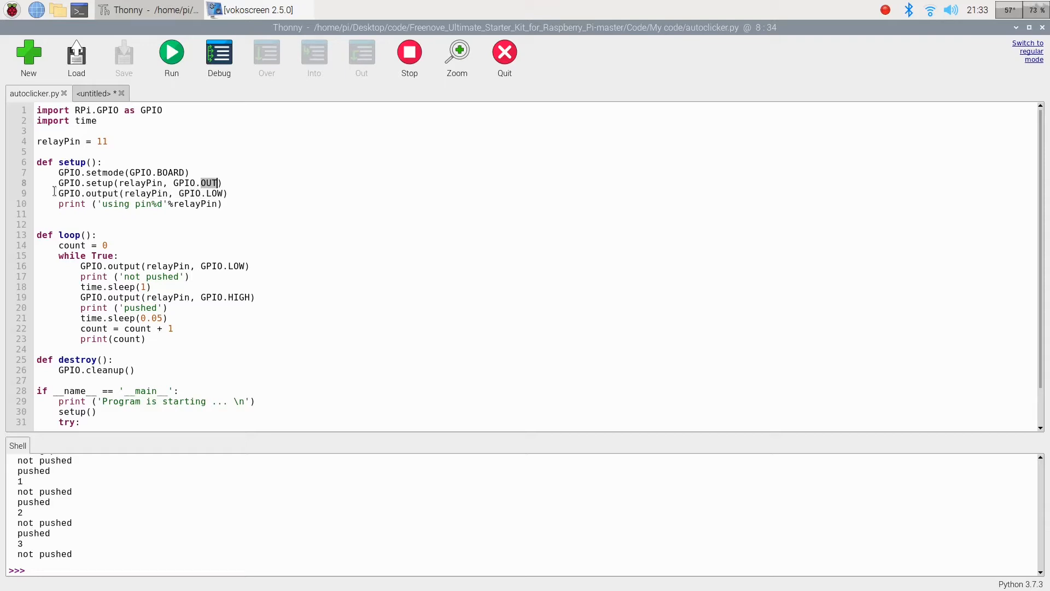
{"action": "left_click_drag", "start_coordinate": [58, 194], "coordinate": [230, 196]}
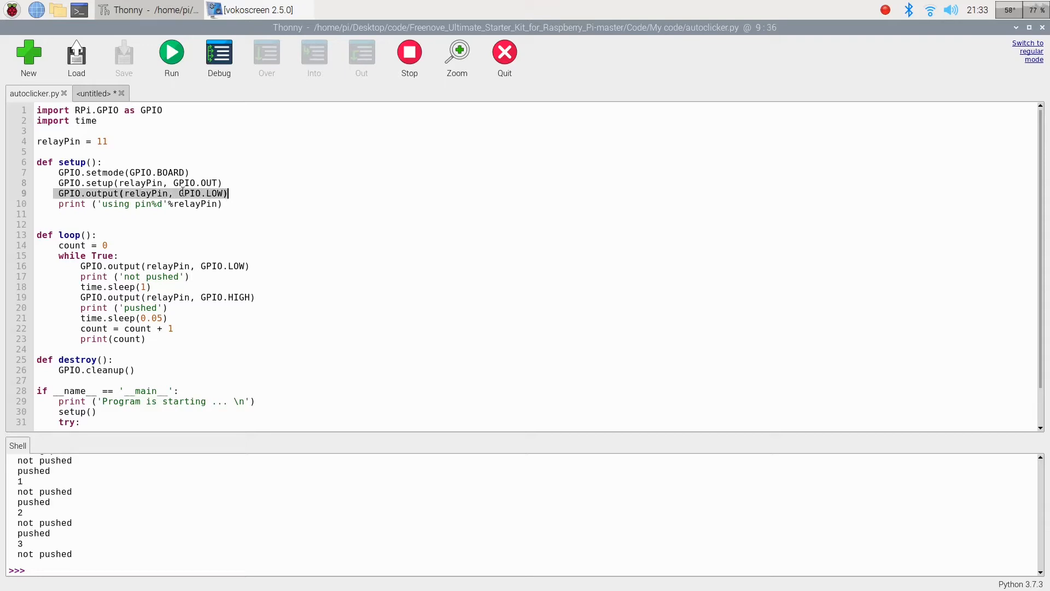
{"action": "double_click", "coordinate": [211, 193]}
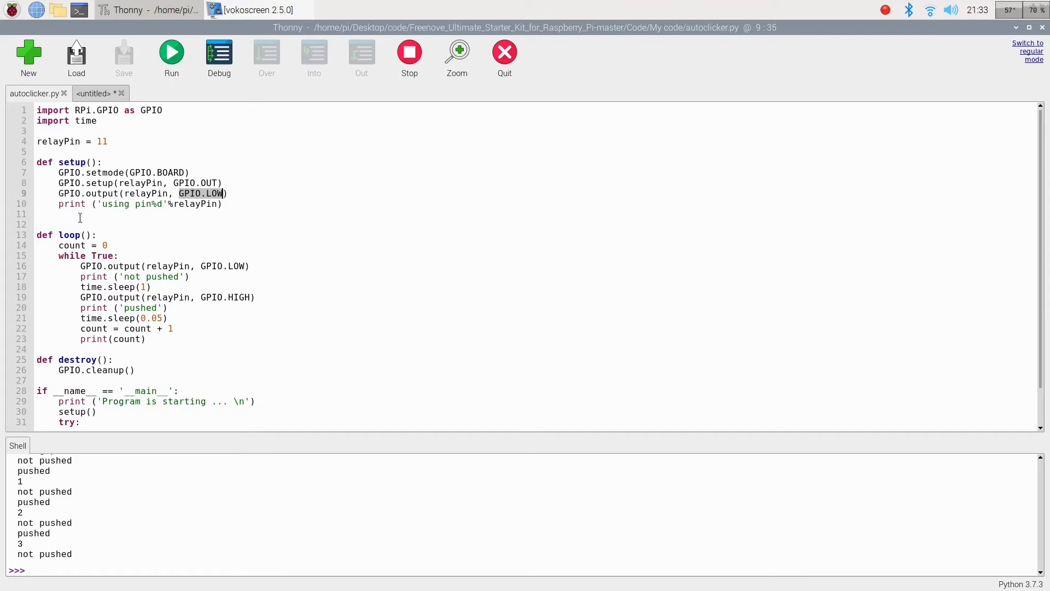
{"action": "left_click", "coordinate": [37, 233]}
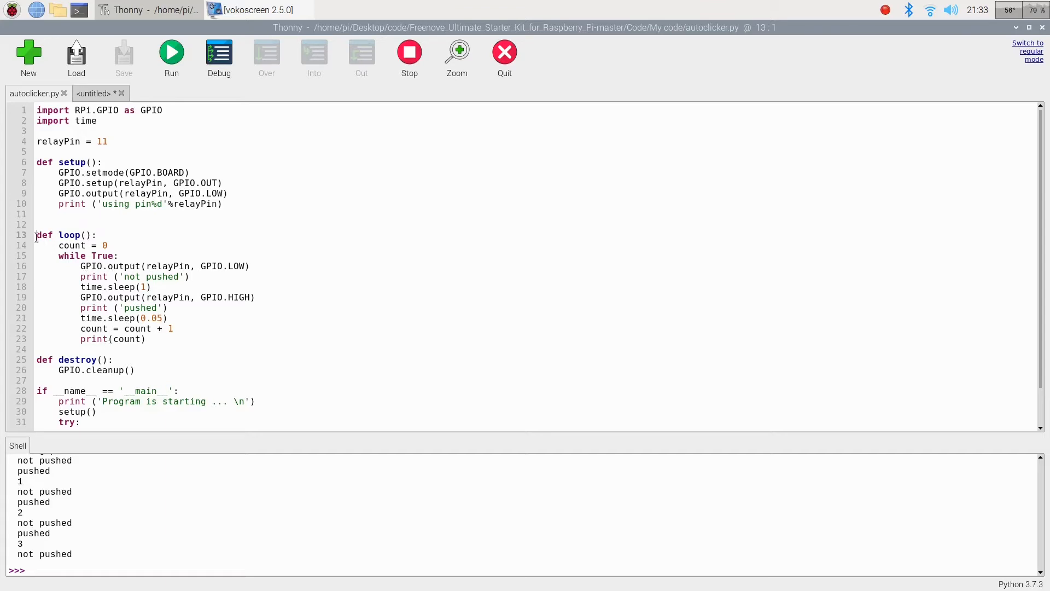
{"action": "mouse_move", "coordinate": [37, 236]}
{"action": "left_mouse_down"}
{"action": "mouse_move", "coordinate": [87, 246]}
{"action": "mouse_move", "coordinate": [157, 351]}
{"action": "left_mouse_up"}
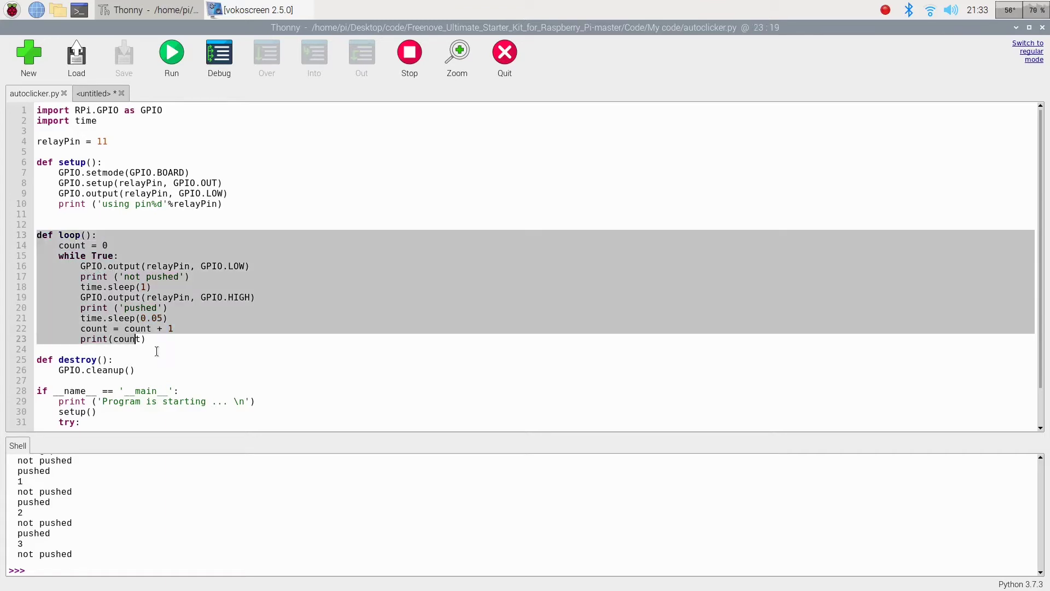
{"action": "left_click", "coordinate": [103, 255]}
{"action": "left_click_drag", "start_coordinate": [59, 256], "coordinate": [115, 255]}
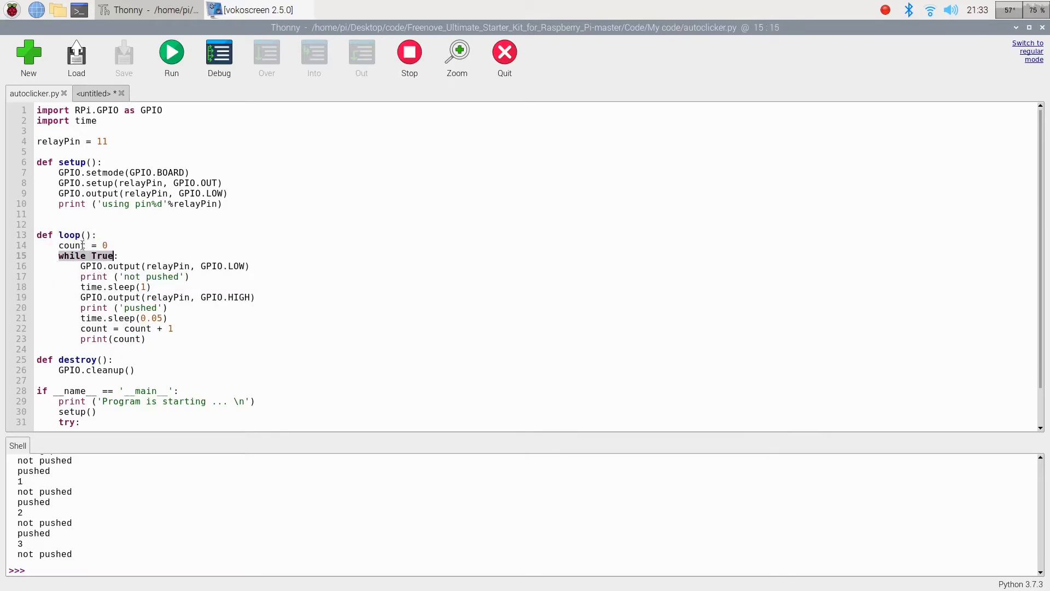
{"action": "left_click", "coordinate": [196, 266]}
{"action": "left_click_drag", "start_coordinate": [80, 266], "coordinate": [107, 276]}
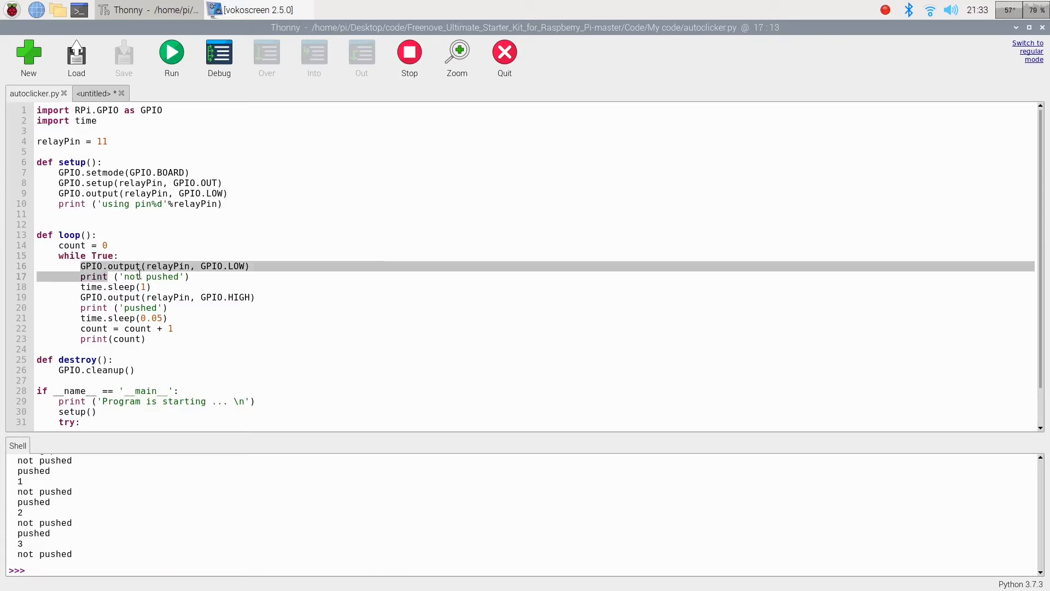
{"action": "left_click_drag", "start_coordinate": [200, 266], "coordinate": [251, 266]}
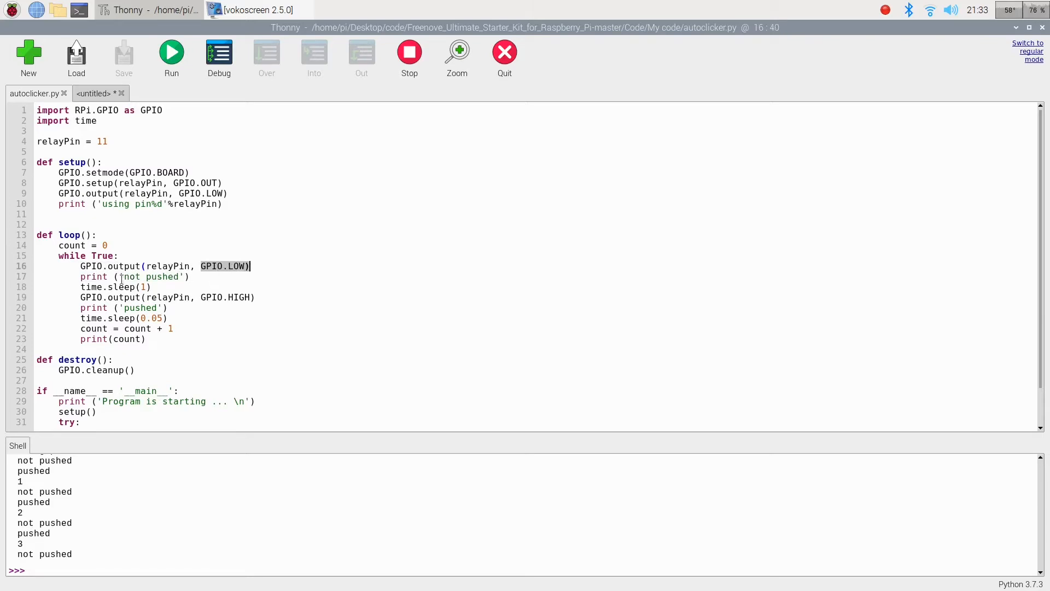
{"action": "mouse_move", "coordinate": [122, 276]}
{"action": "left_mouse_down"}
{"action": "mouse_move", "coordinate": [164, 287]}
{"action": "mouse_move", "coordinate": [177, 276]}
{"action": "left_mouse_up"}
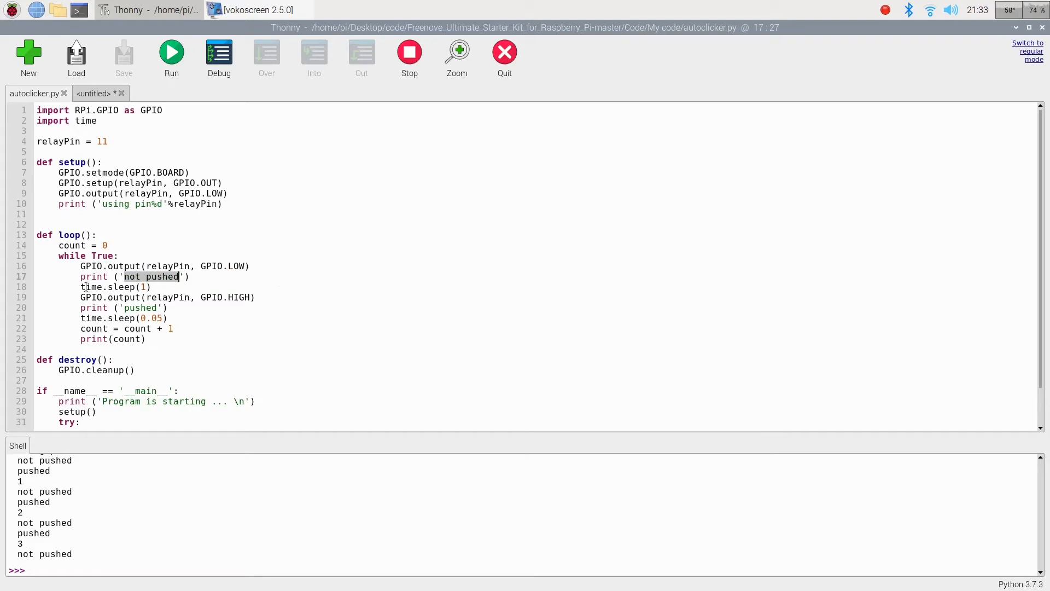
{"action": "left_click_drag", "start_coordinate": [79, 287], "coordinate": [152, 287]}
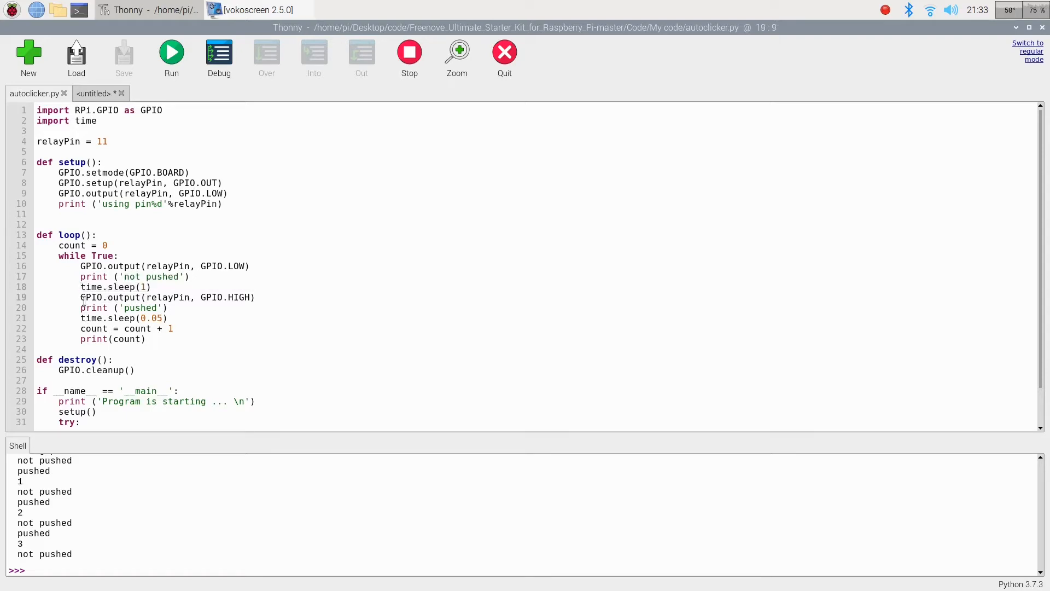
{"action": "mouse_move", "coordinate": [81, 297]}
{"action": "left_mouse_down"}
{"action": "mouse_move", "coordinate": [168, 318]}
{"action": "mouse_move", "coordinate": [256, 297]}
{"action": "left_mouse_up"}
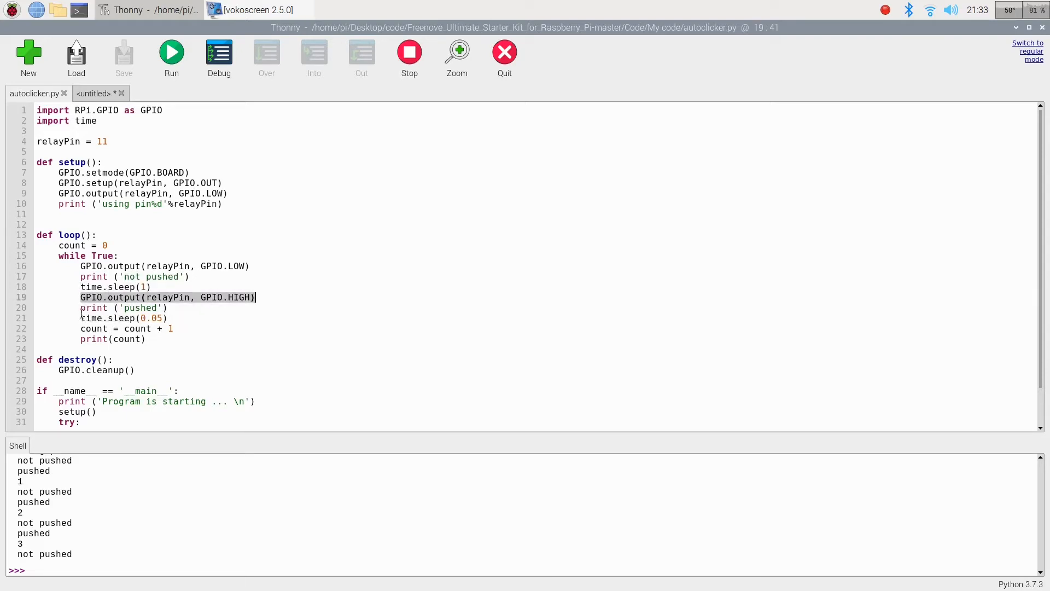
{"action": "left_click_drag", "start_coordinate": [157, 308], "coordinate": [81, 317]}
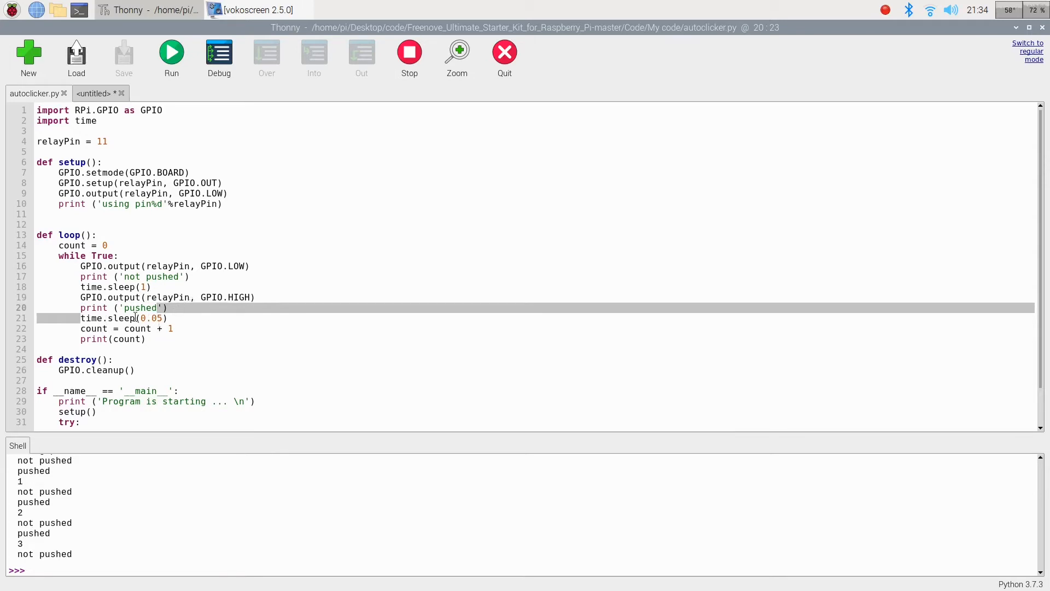
{"action": "left_click", "coordinate": [168, 318]}
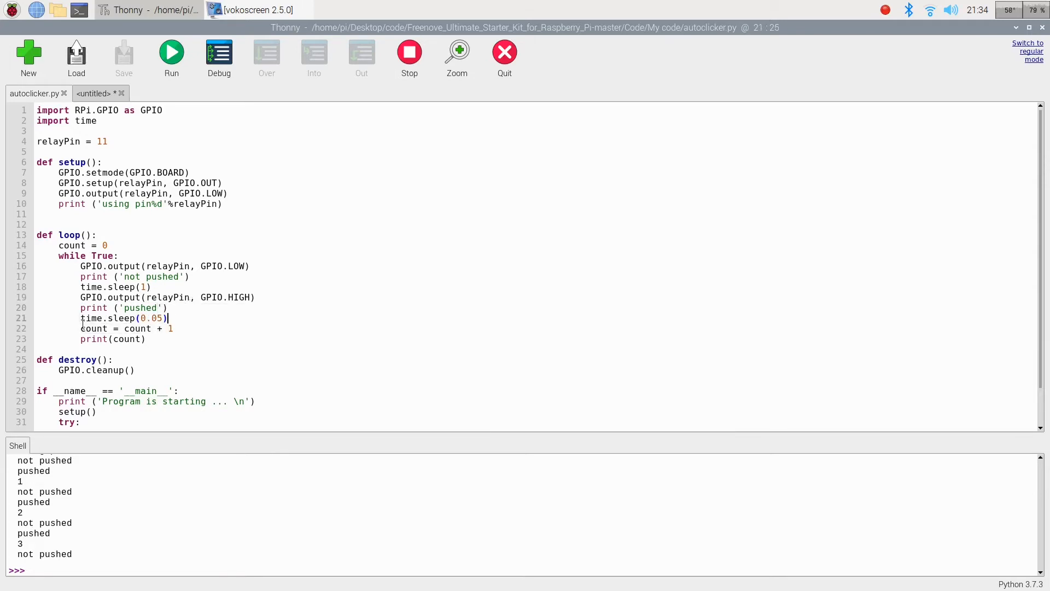
{"action": "mouse_move", "coordinate": [80, 328]}
{"action": "left_mouse_down"}
{"action": "mouse_move", "coordinate": [149, 330]}
{"action": "mouse_move", "coordinate": [148, 339]}
{"action": "left_mouse_up"}
{"action": "left_click", "coordinate": [164, 340]}
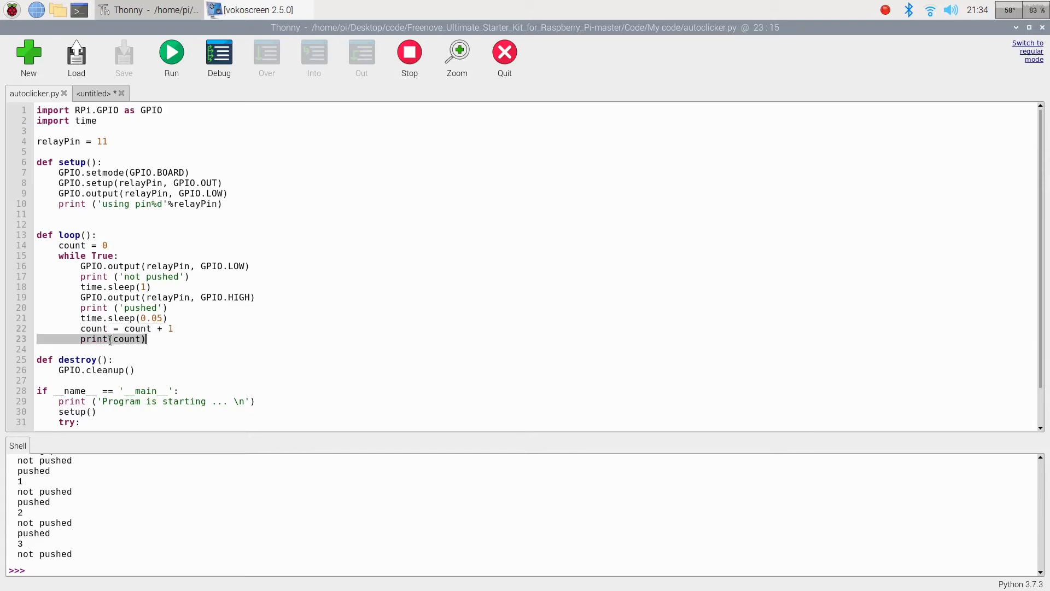
{"action": "key", "text": "Left"}
{"action": "key", "text": "Left"}
{"action": "key", "text": "Left"}
{"action": "scroll", "coordinate": [164, 342], "scroll_direction": "down", "scroll_amount": 2}
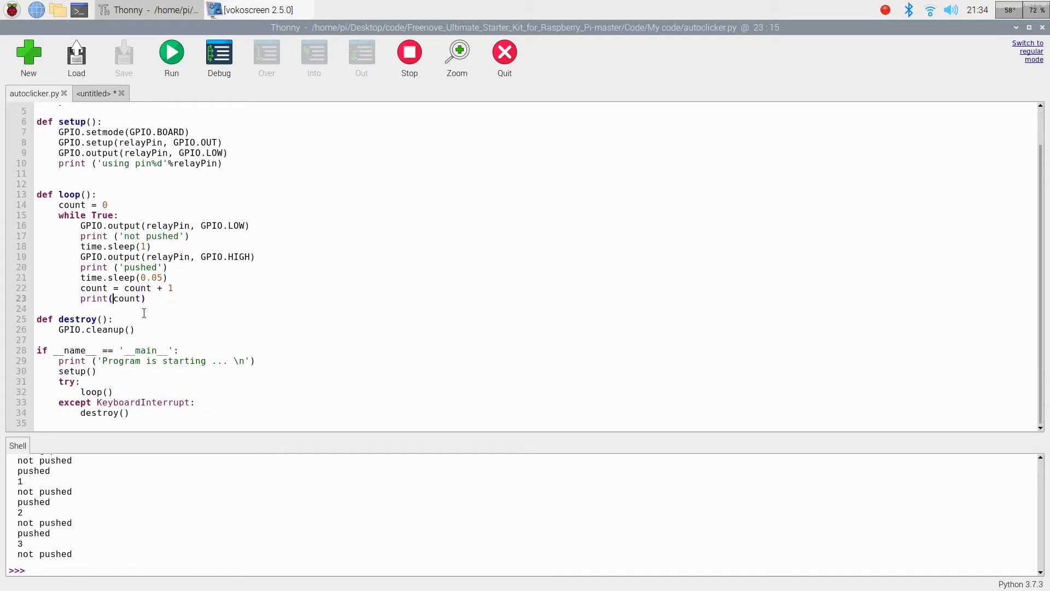
Step: Highlight the destroy() function and its GPIO.cleanup() call while reading through it
{"action": "left_click", "coordinate": [37, 319]}
{"action": "left_click_drag", "start_coordinate": [37, 319], "coordinate": [107, 319]}
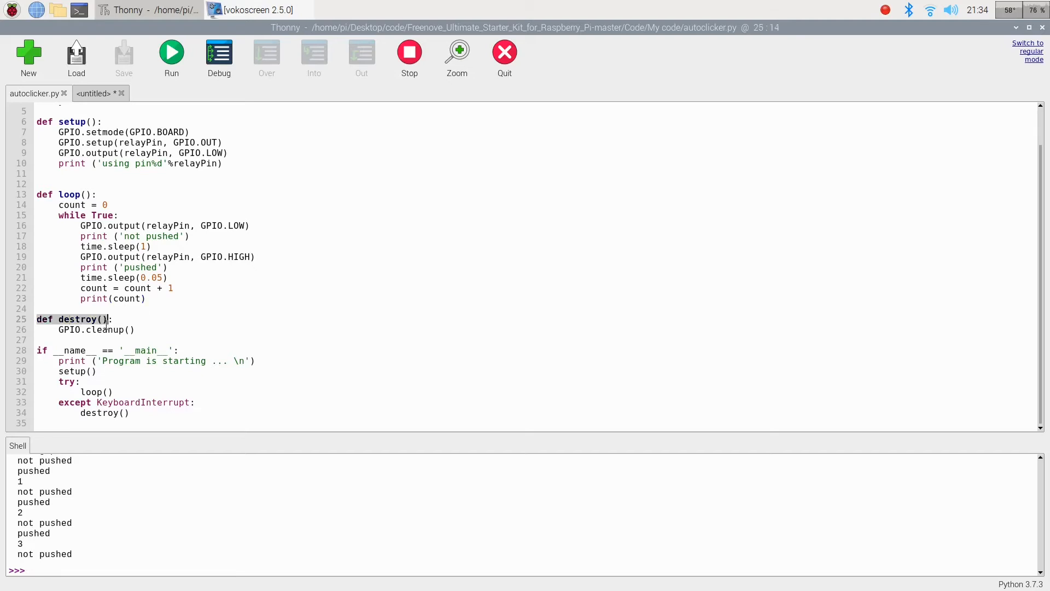
{"action": "left_click_drag", "start_coordinate": [108, 319], "coordinate": [125, 330]}
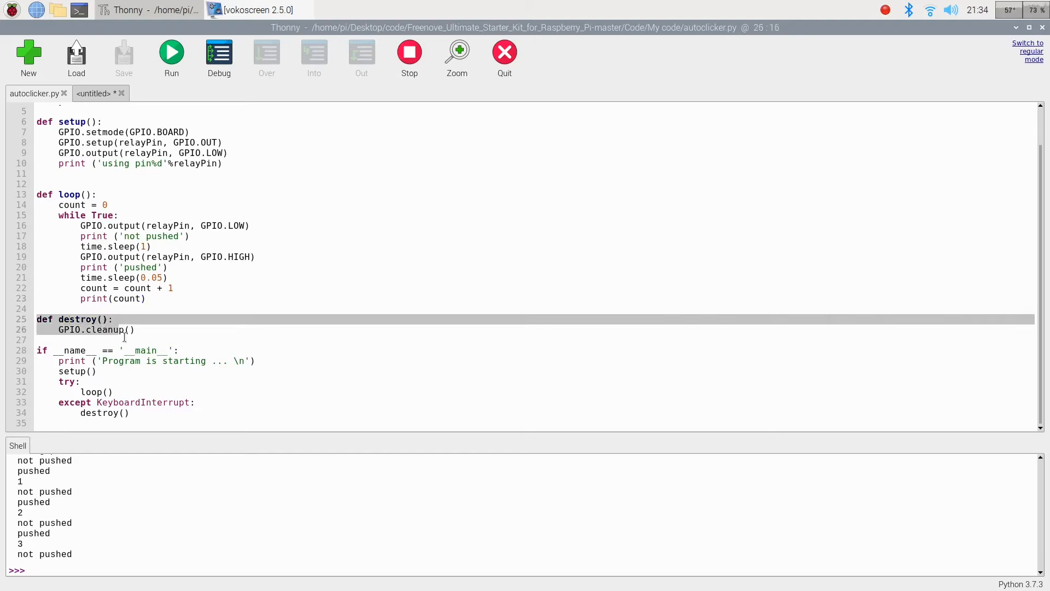
{"action": "left_click", "coordinate": [60, 330]}
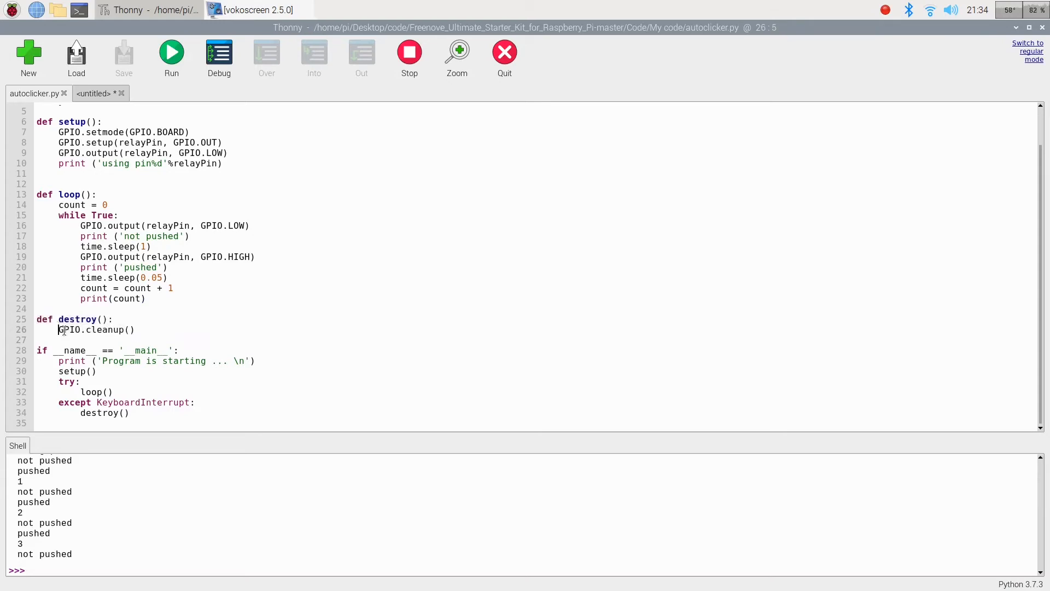
{"action": "left_click_drag", "start_coordinate": [59, 330], "coordinate": [147, 329]}
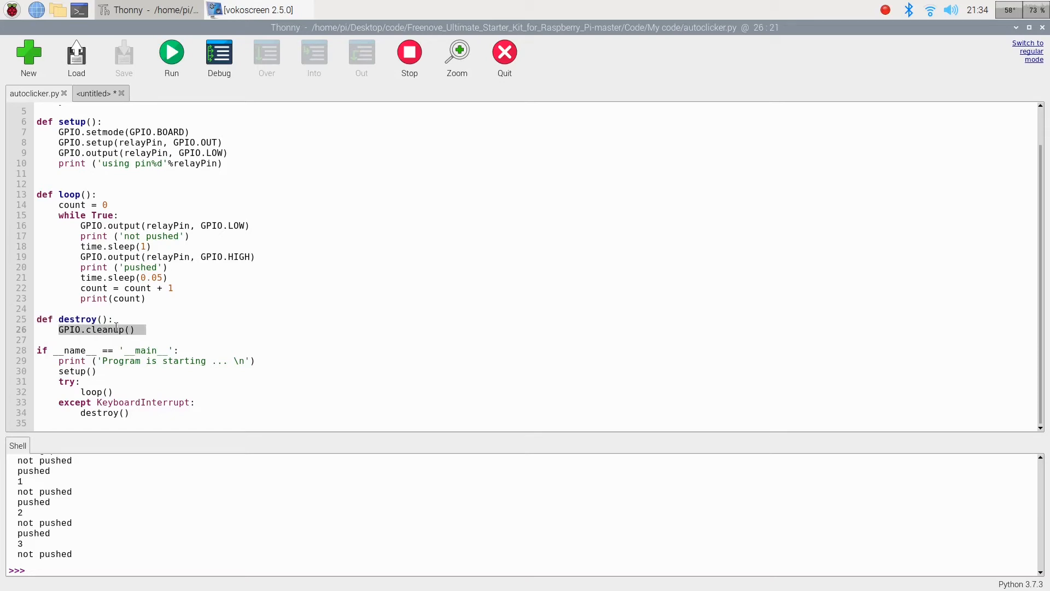
{"action": "scroll", "coordinate": [123, 287], "scroll_direction": "up", "scroll_amount": 1}
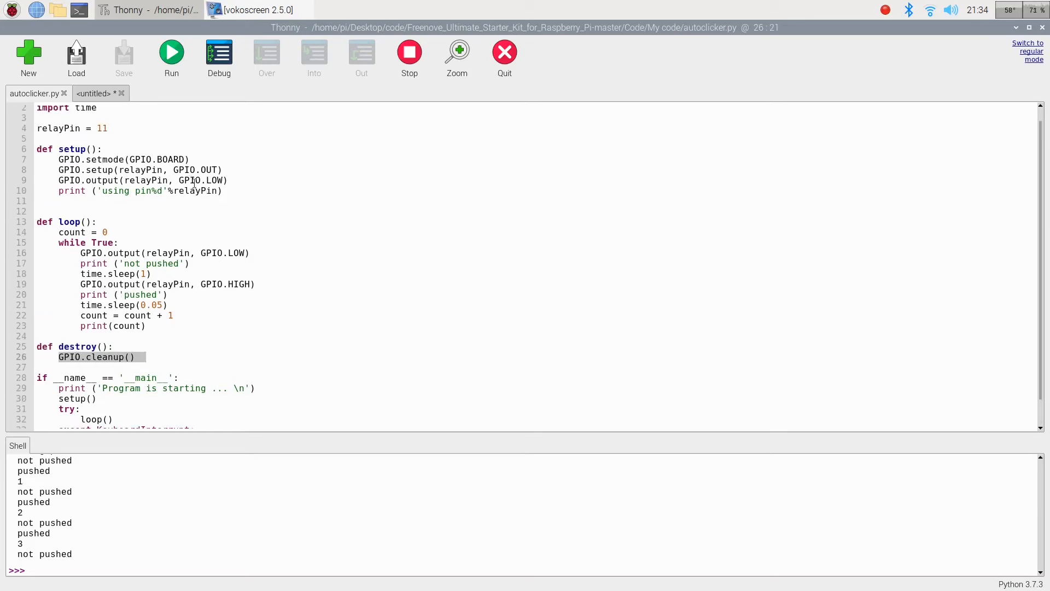
{"action": "left_click_drag", "start_coordinate": [180, 180], "coordinate": [229, 180]}
{"action": "scroll", "coordinate": [227, 309], "scroll_direction": "down", "scroll_amount": 1}
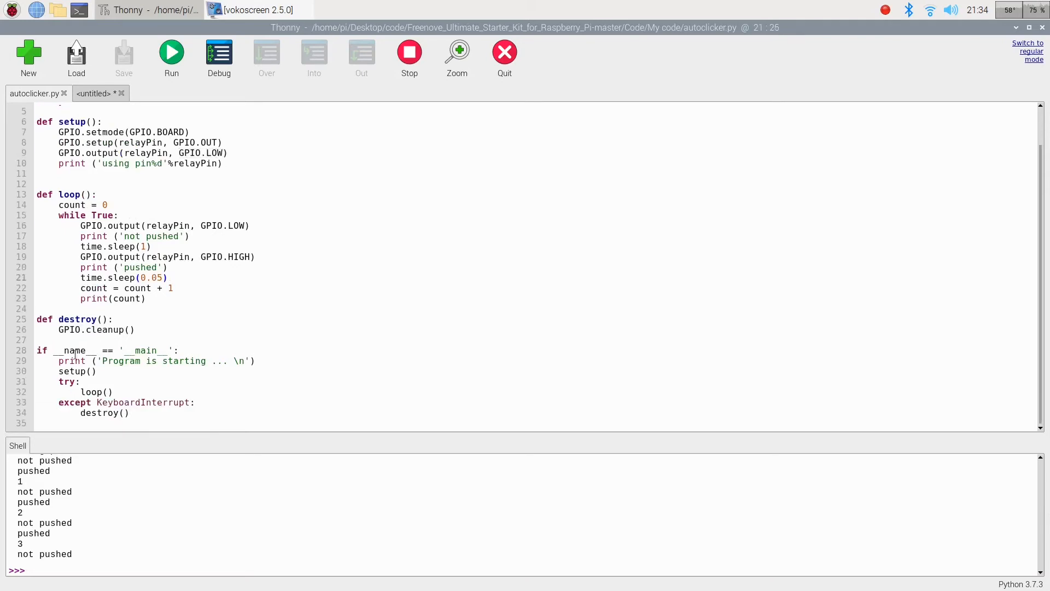
Step: Highlight the if __name__ main block with its setup() call and try block
{"action": "left_click", "coordinate": [35, 351]}
{"action": "left_click_drag", "start_coordinate": [34, 349], "coordinate": [132, 423]}
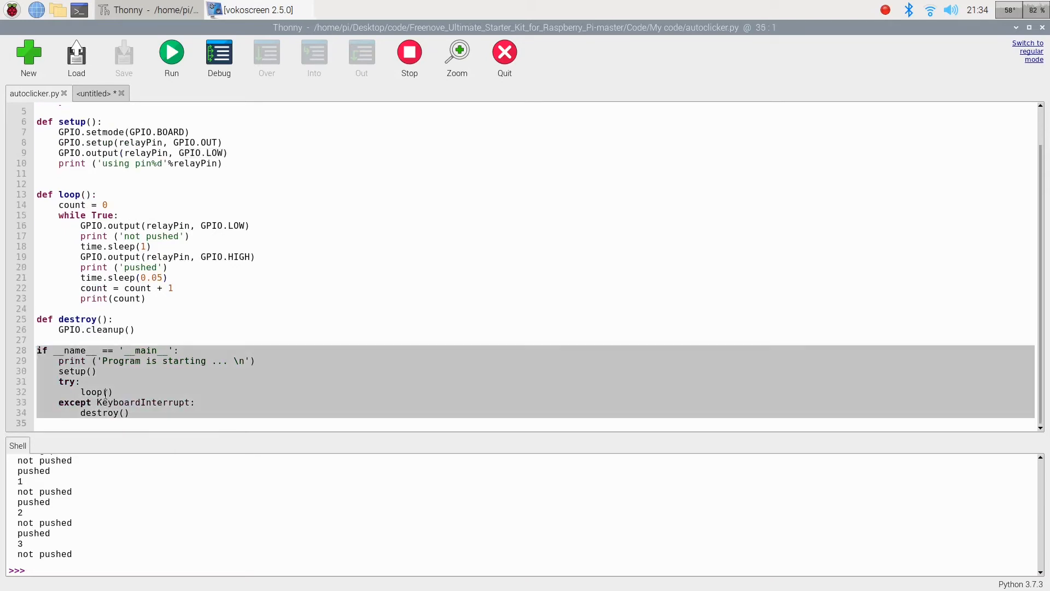
{"action": "left_click", "coordinate": [81, 381]}
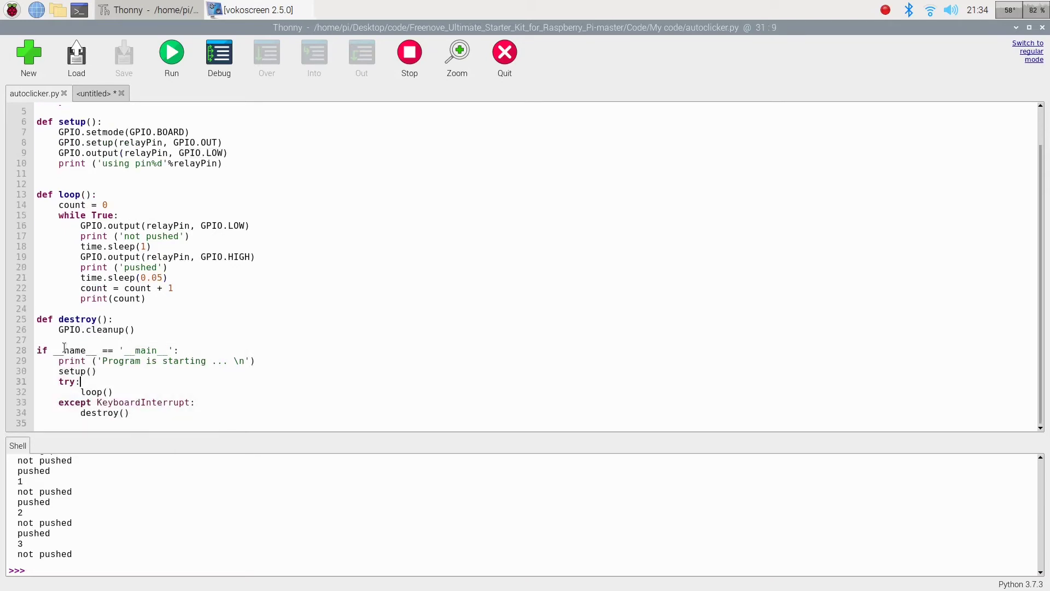
{"action": "left_click", "coordinate": [106, 371]}
{"action": "left_click_drag", "start_coordinate": [58, 381], "coordinate": [131, 412]}
Step: Highlight the except KeyboardInterrupt handler calling destroy(), then the while loop on line 15
{"action": "left_click", "coordinate": [131, 413]}
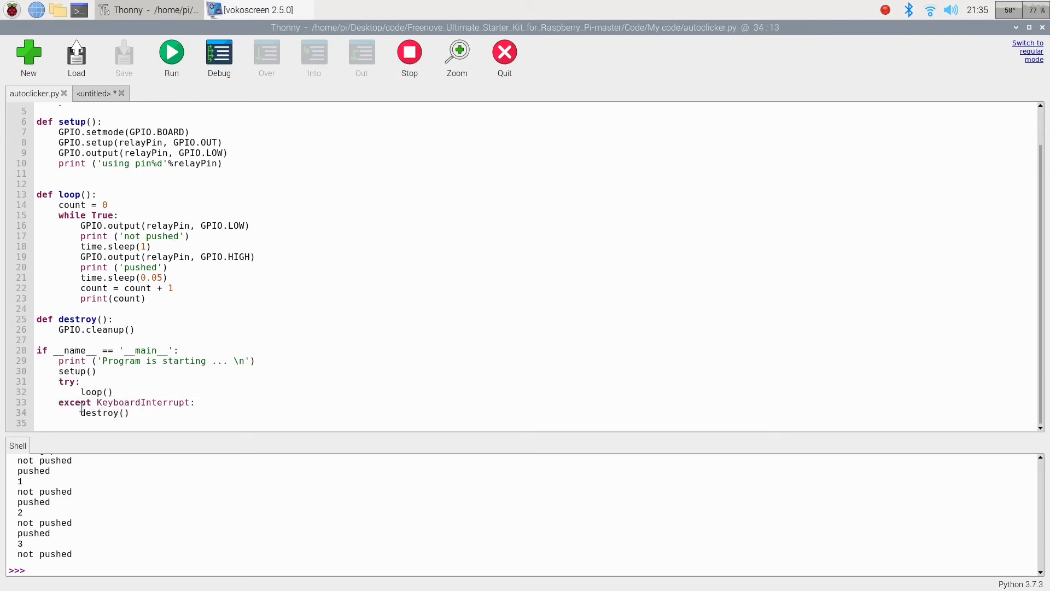
{"action": "left_click_drag", "start_coordinate": [59, 402], "coordinate": [192, 408]}
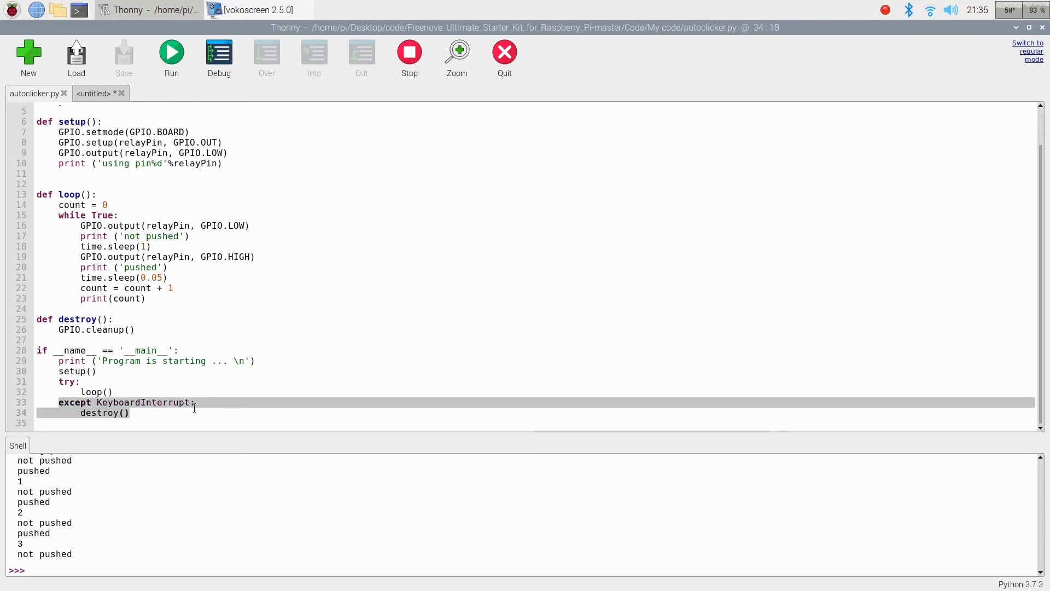
{"action": "left_click", "coordinate": [195, 402]}
{"action": "scroll", "coordinate": [101, 217], "scroll_direction": "up", "scroll_amount": 2}
{"action": "scroll", "coordinate": [101, 217], "scroll_direction": "down", "scroll_amount": 3}
{"action": "scroll", "coordinate": [146, 366], "scroll_direction": "up", "scroll_amount": 2}
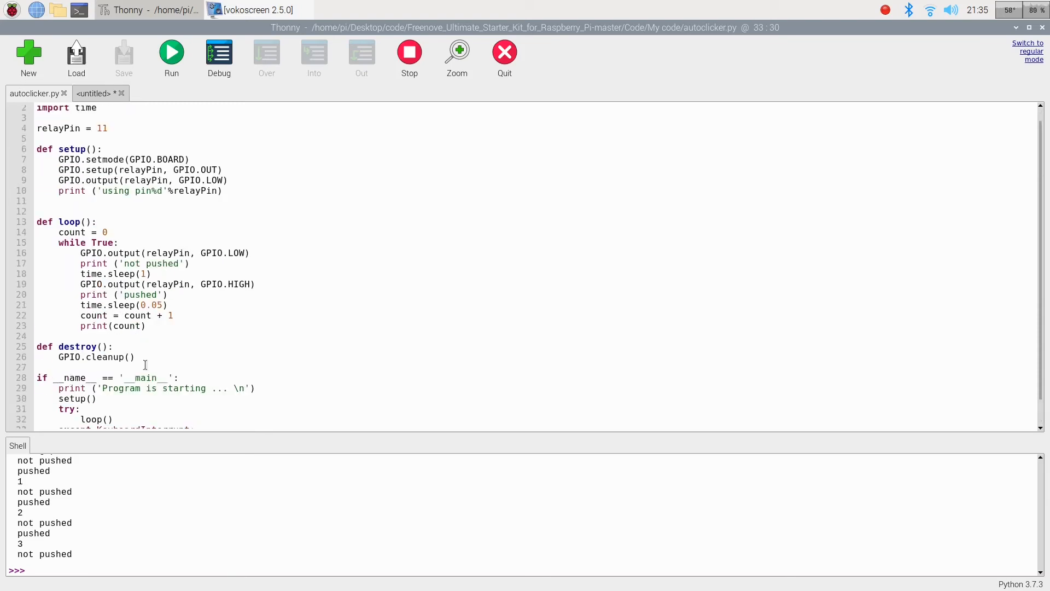
{"action": "scroll", "coordinate": [145, 365], "scroll_direction": "up", "scroll_amount": 1}
{"action": "double_click", "coordinate": [72, 256]}
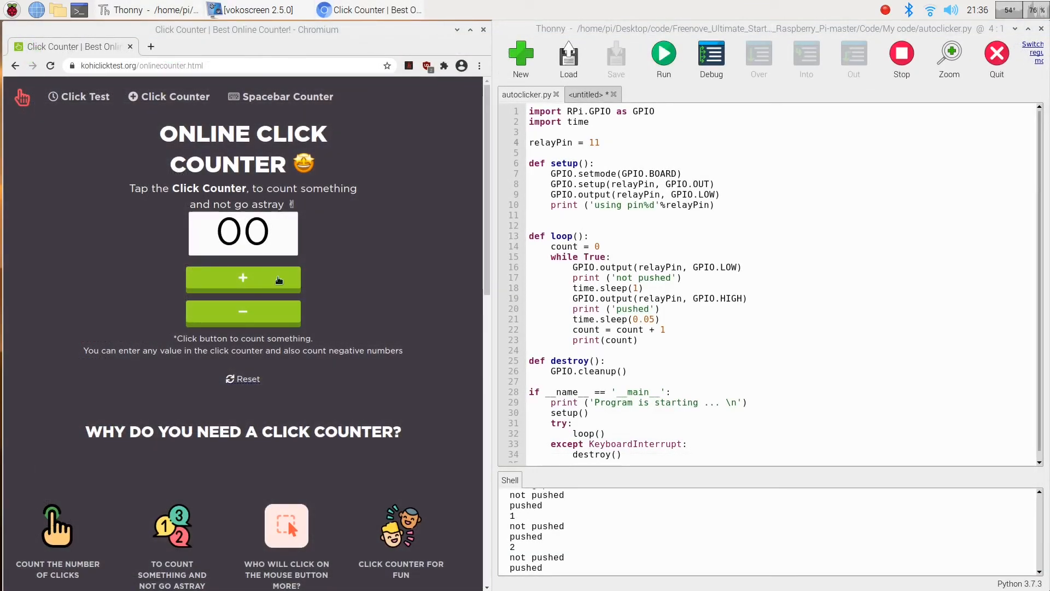
Step: Run autoclicker.py and let the relay press the counter's + button repeatedly in Chromium
{"action": "left_click", "coordinate": [667, 70]}
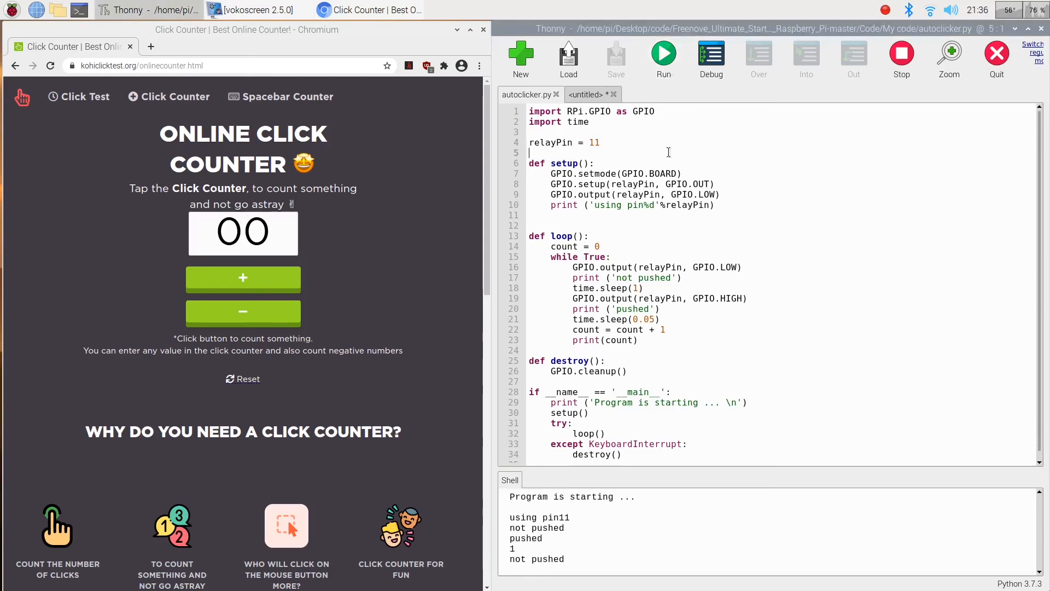
{"action": "left_click", "coordinate": [259, 276]}
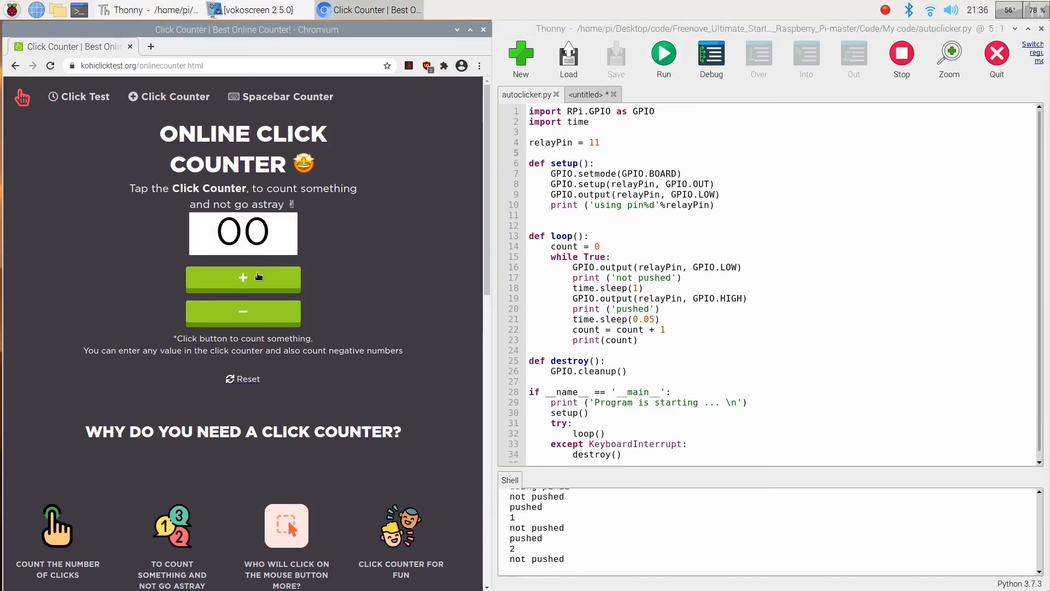
{"action": "left_click", "coordinate": [258, 277]}
{"action": "left_click", "coordinate": [258, 277]}
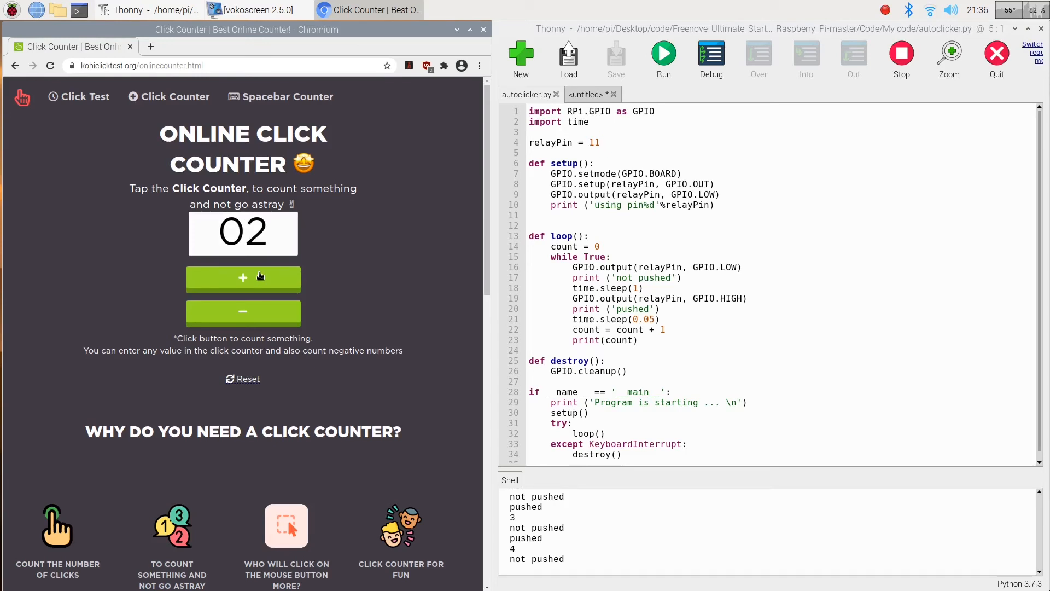
{"action": "left_click", "coordinate": [260, 276]}
{"action": "left_click", "coordinate": [260, 276]}
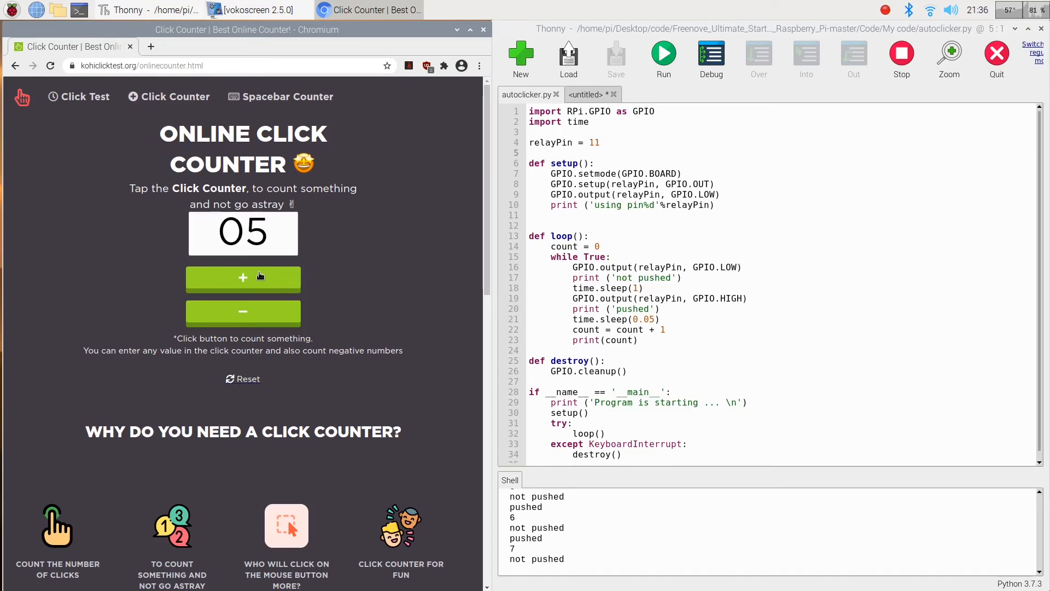
{"action": "left_click", "coordinate": [260, 276]}
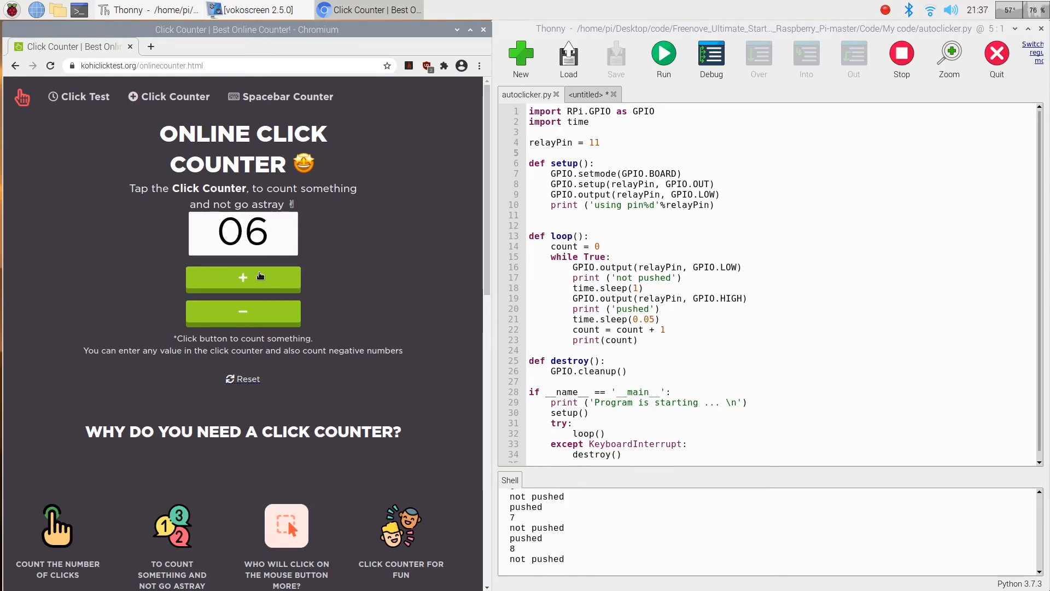
{"action": "left_click", "coordinate": [261, 276]}
{"action": "left_click", "coordinate": [260, 277]}
Step: Continue the relay clicks until the online counter reaches 16, then return to Thonny to stop the script
{"action": "left_click", "coordinate": [260, 277]}
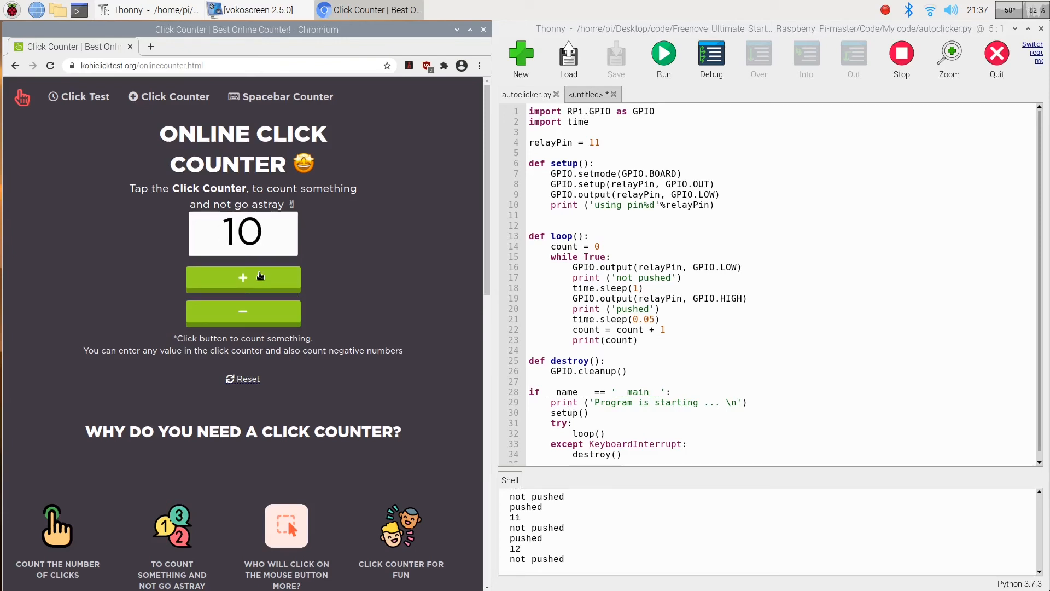
{"action": "left_click", "coordinate": [260, 276]}
{"action": "left_click", "coordinate": [261, 277]}
{"action": "left_click", "coordinate": [260, 276]}
{"action": "left_click", "coordinate": [261, 277]}
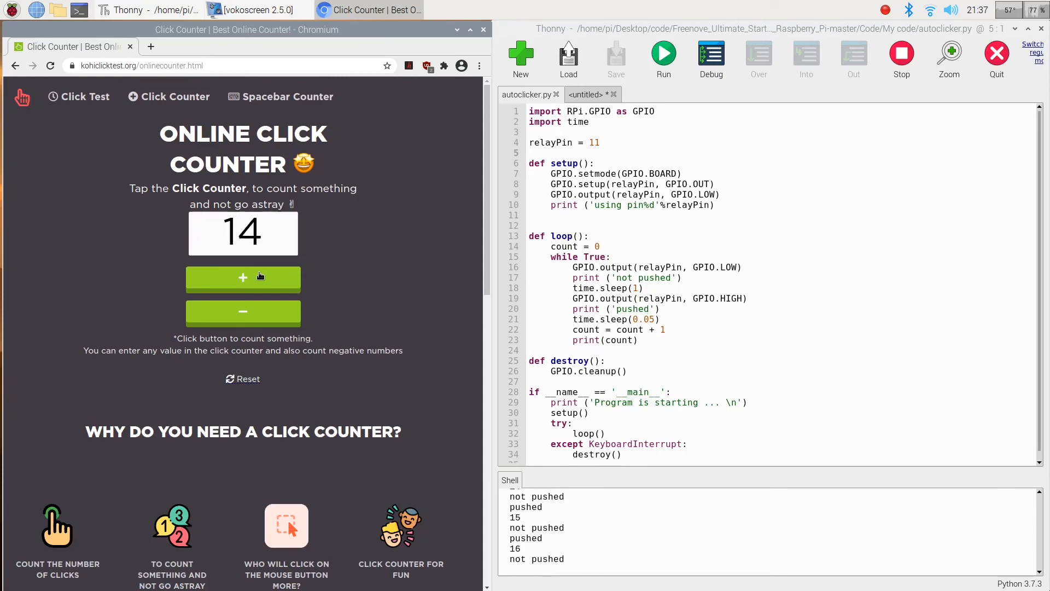
{"action": "left_click", "coordinate": [259, 276]}
{"action": "left_click", "coordinate": [259, 276]}
{"action": "left_click", "coordinate": [655, 342]}
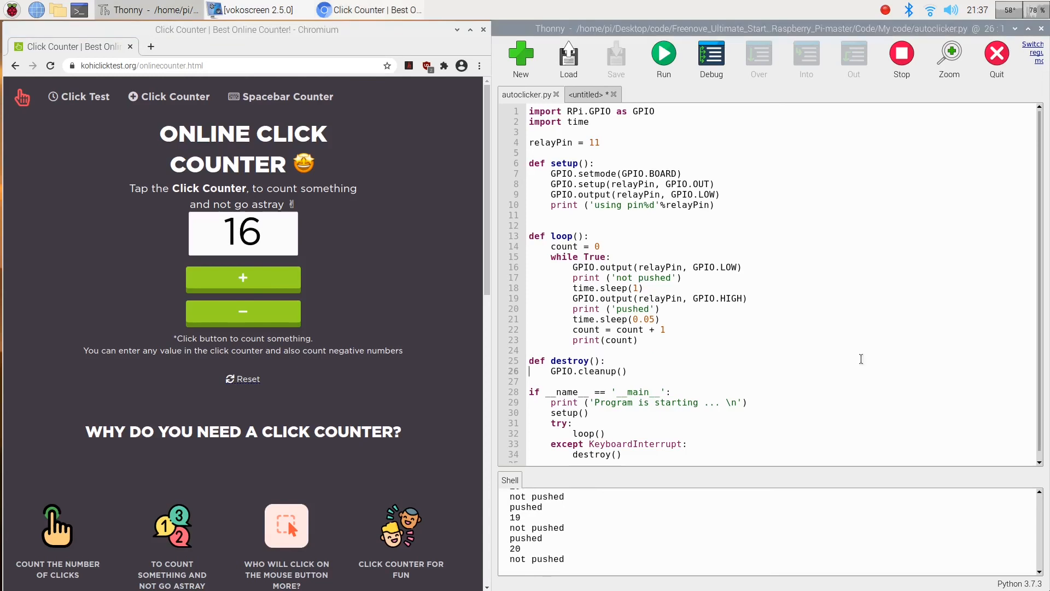